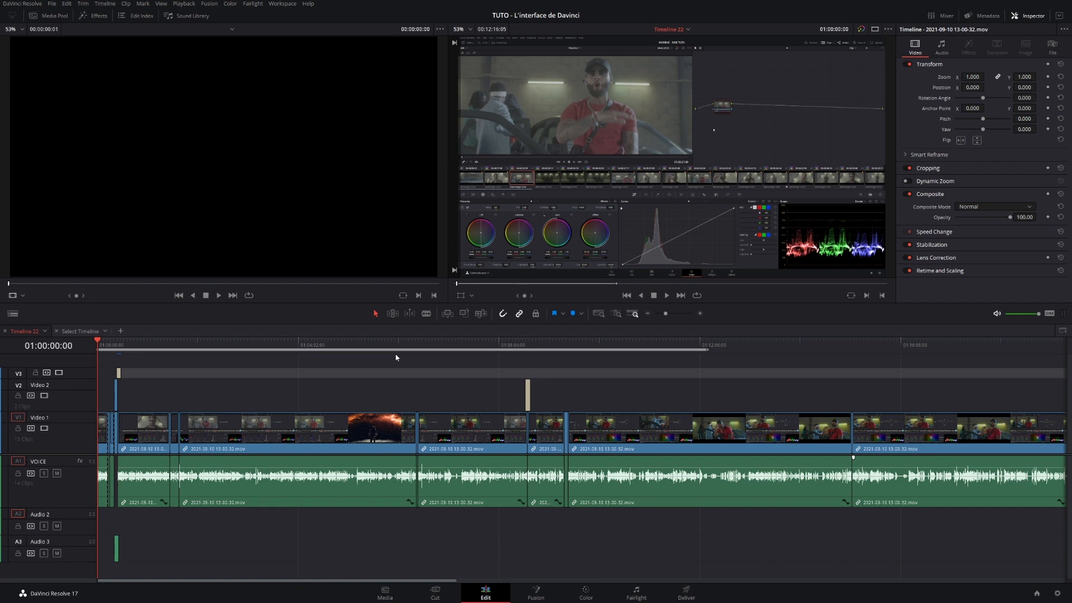
Open the Internet Accounts section of the system preferences
click(20, 4)
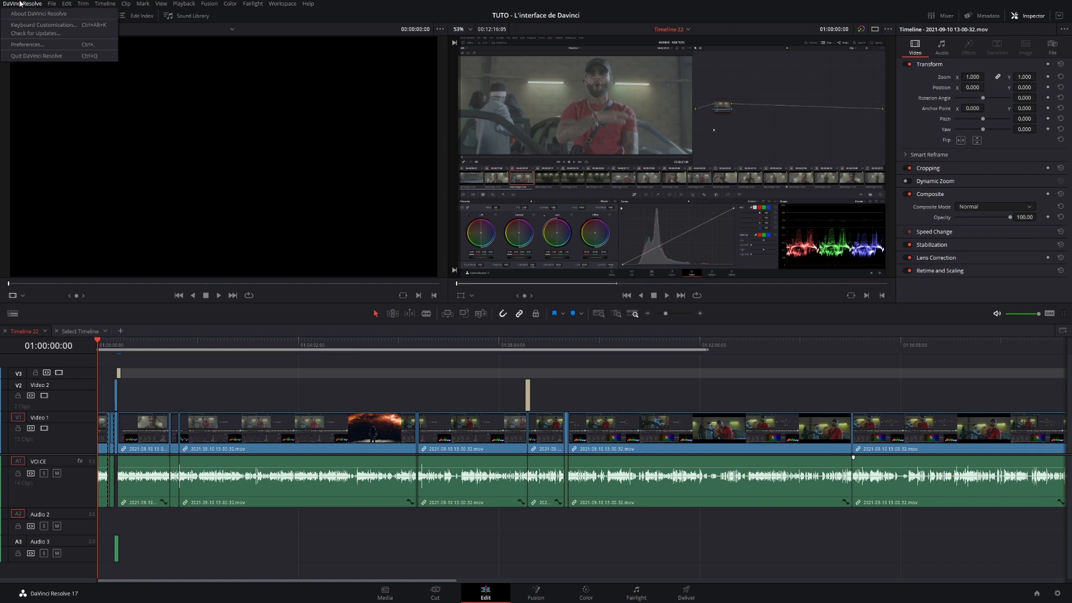
click(28, 44)
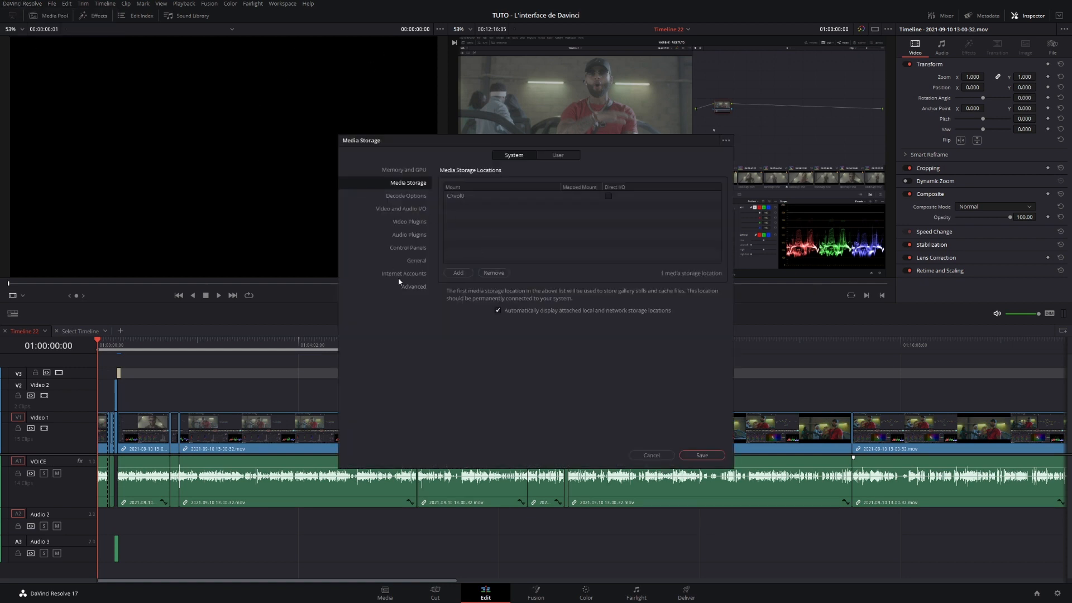
click(404, 274)
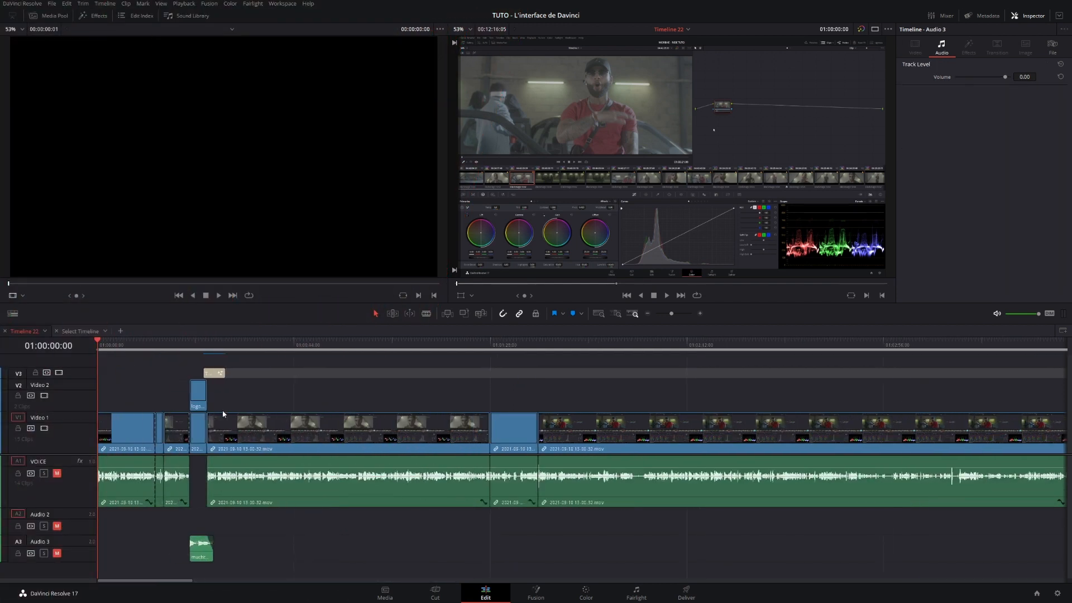
Add a marker at the start of the timeline named INTRO with the note "Introduction du programme de la vidéo"
scroll(222, 415, up, 4)
drag(159, 345, 284, 355)
key(Home)
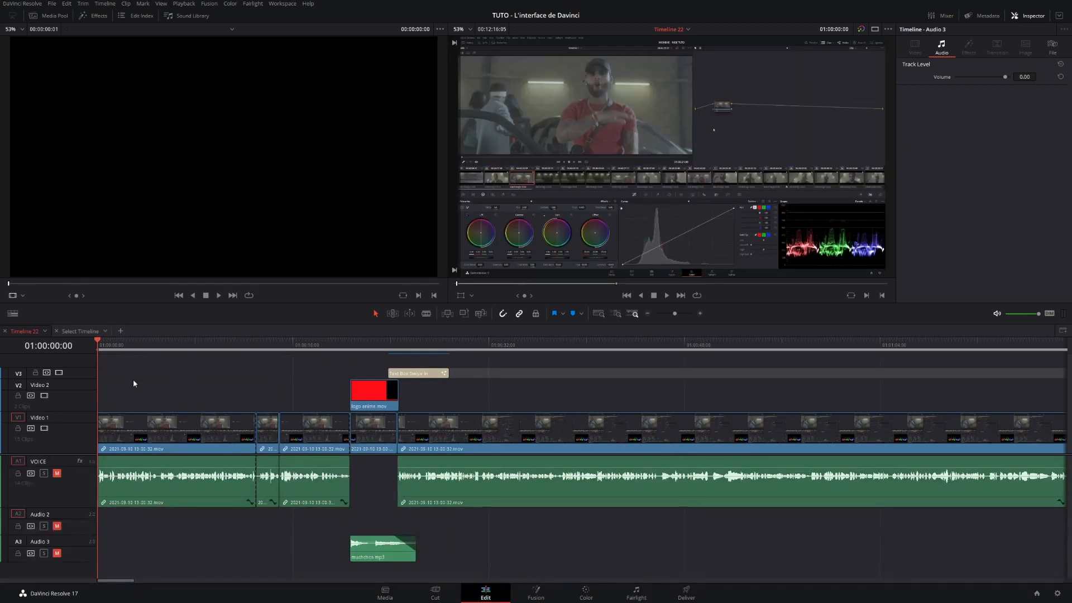
click(125, 344)
key(Home)
key(ctrl+m)
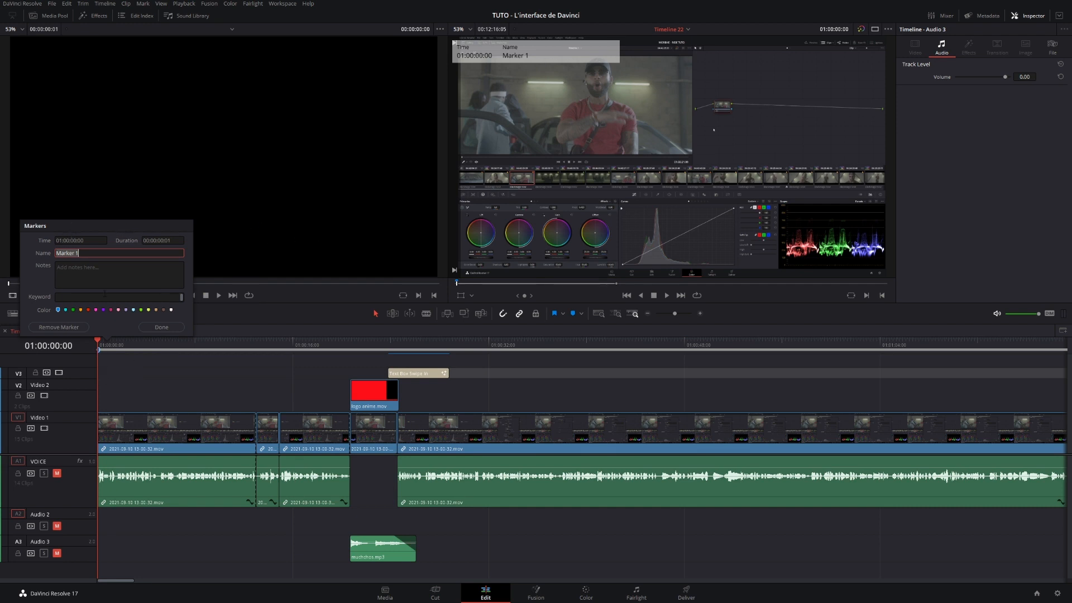
text(INTRO)
click(120, 280)
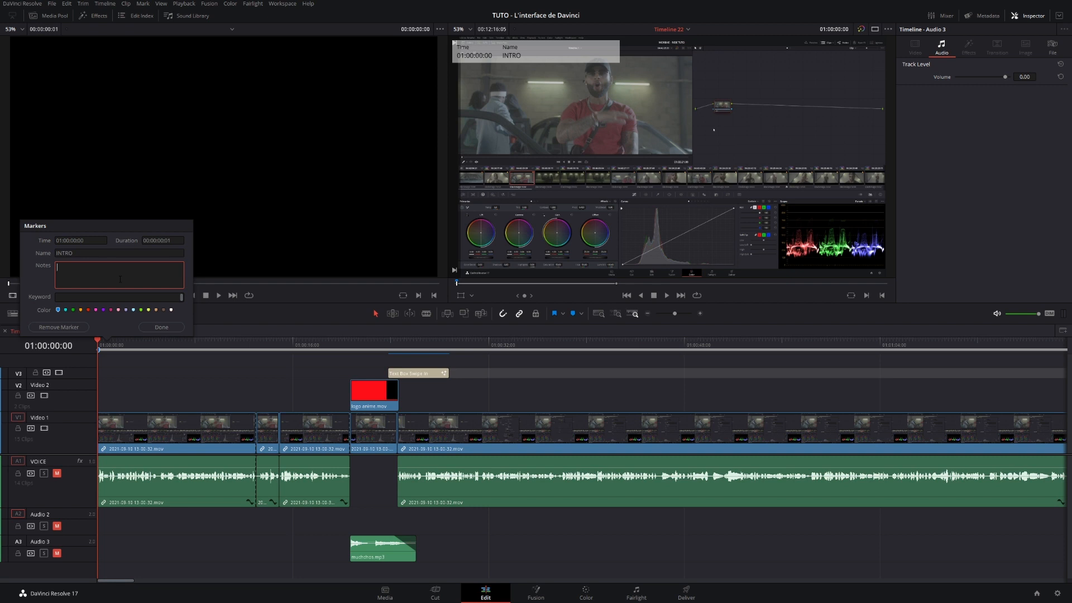
text(Introduction du programme de la vidéo)
click(161, 327)
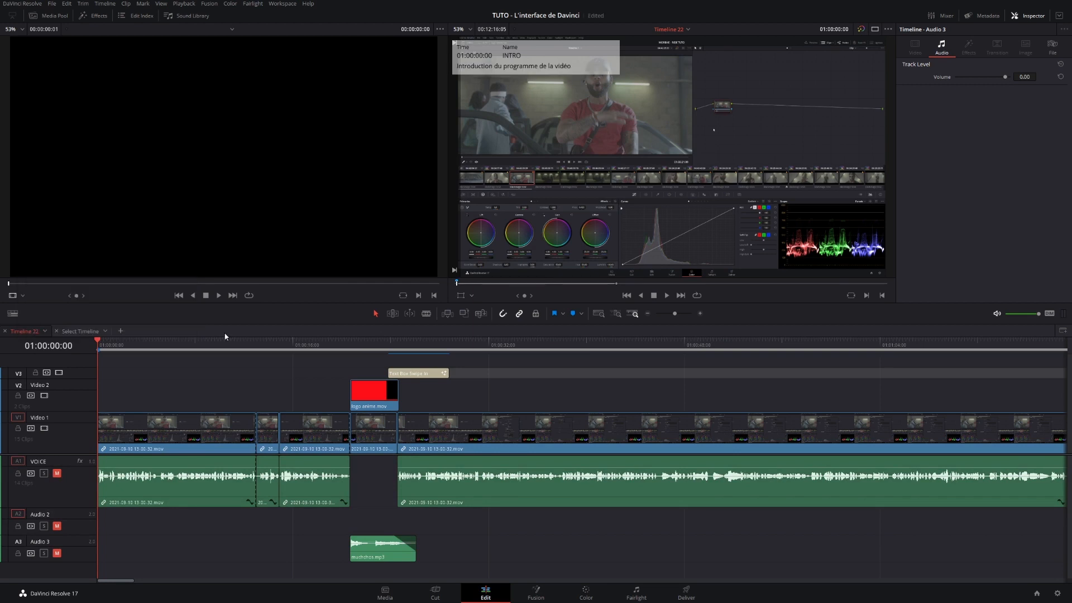
Add a second timeline marker at 01:00:24:34, where the logo animation ends, and name it REGLAGE CAMERA
click(115, 345)
click(99, 346)
drag(350, 346, 397, 348)
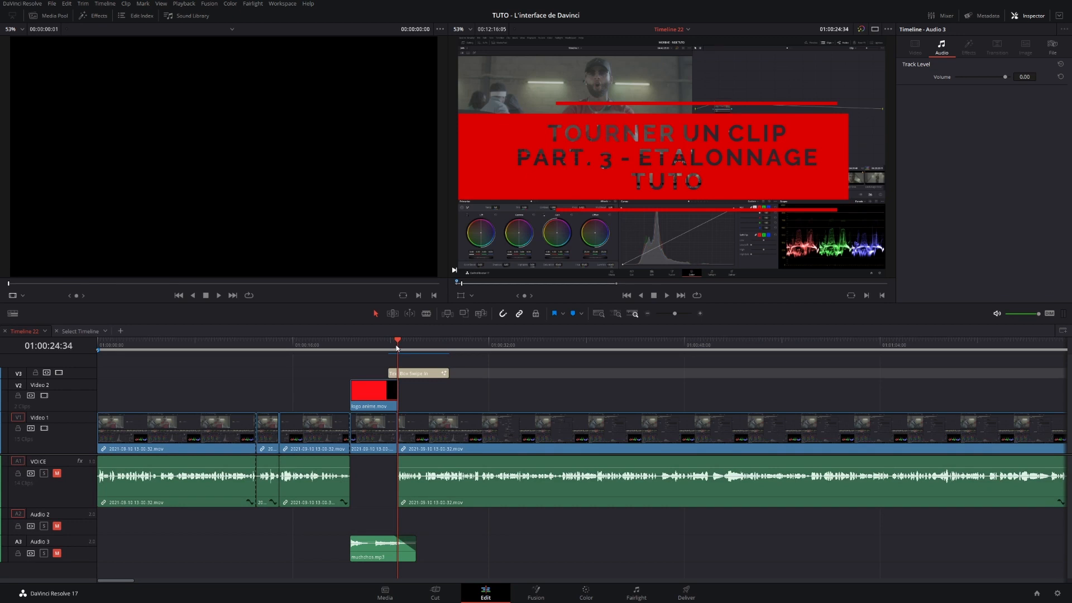
click(572, 314)
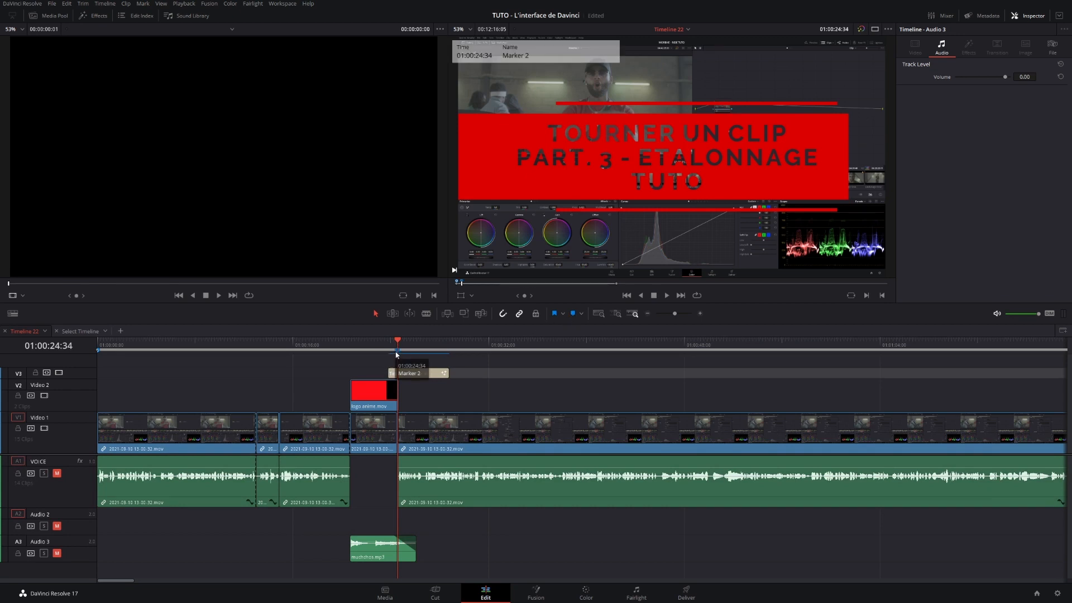
double_click(397, 351)
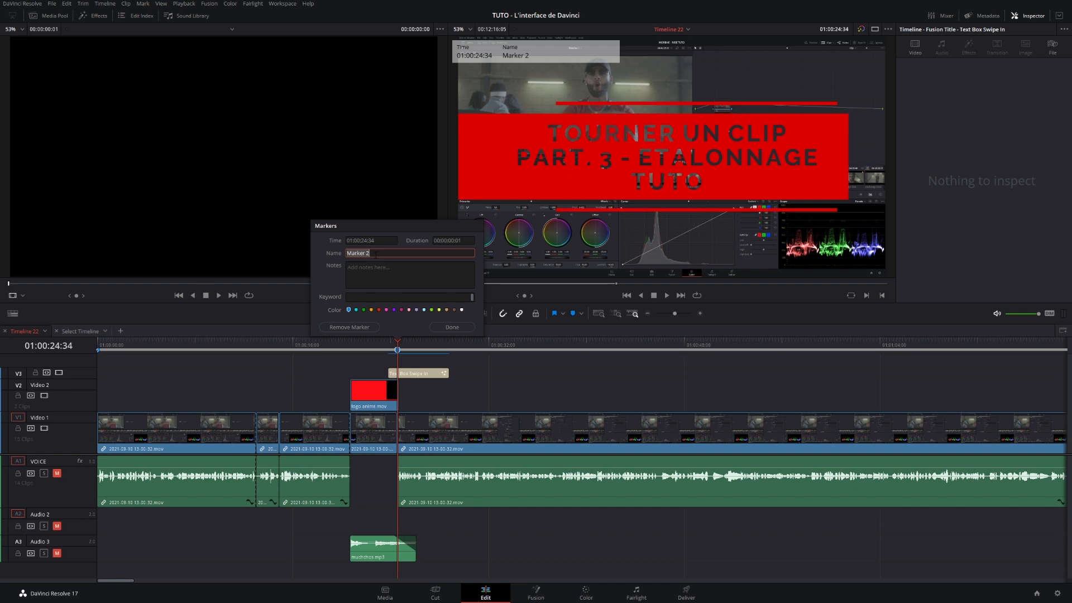
text(REGLAGE CAMERA)
click(452, 328)
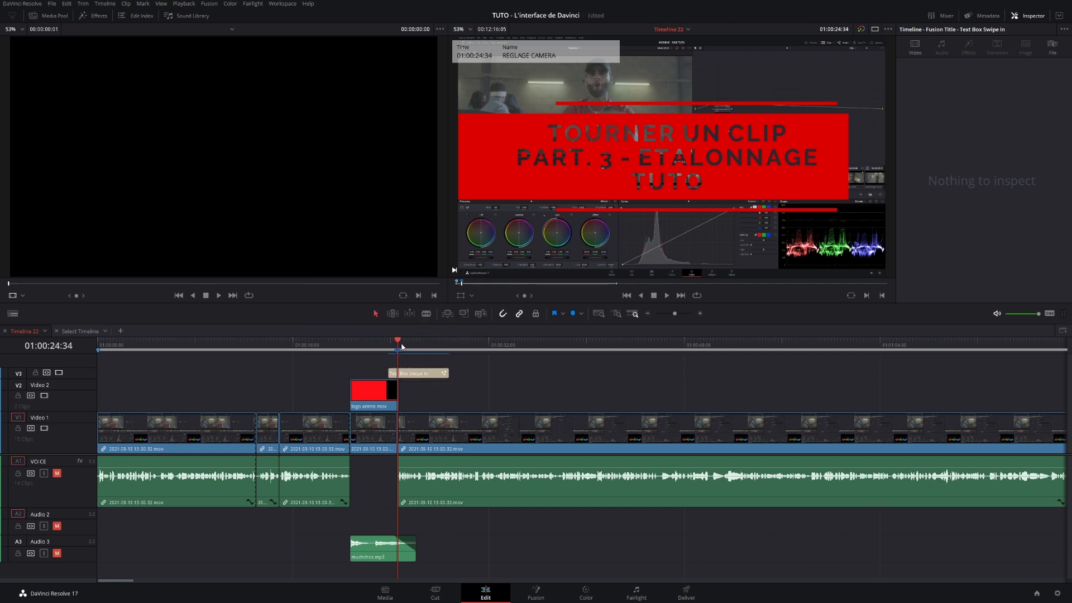
Add a third timeline marker at 01:02:24:29 and name it CREATION DE NODES
drag(399, 359, 709, 351)
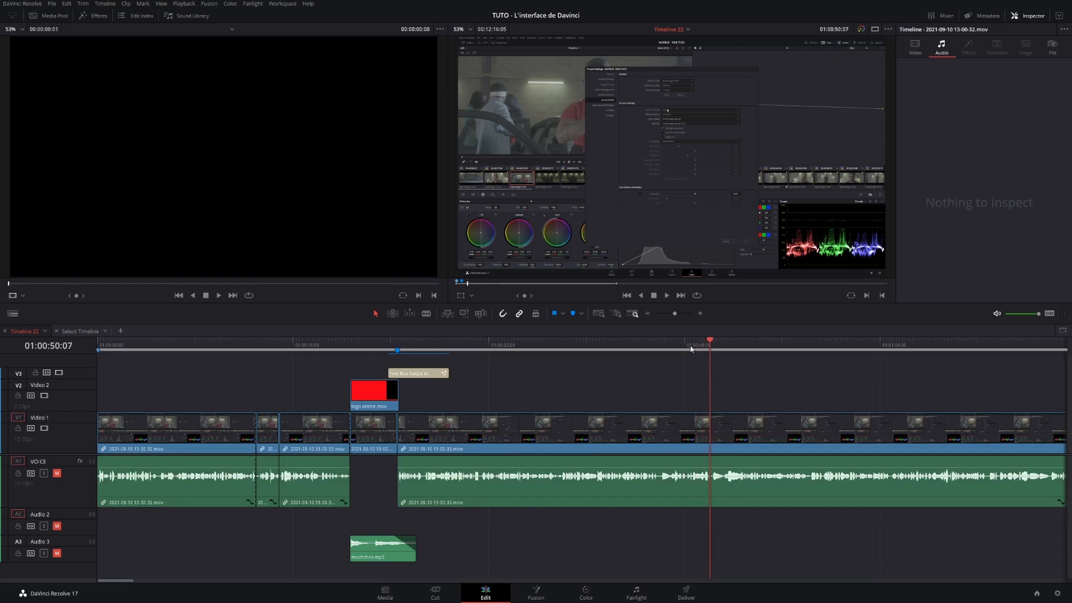
drag(759, 362, 560, 363)
drag(505, 345, 942, 365)
drag(801, 397, 370, 385)
drag(545, 350, 997, 368)
drag(906, 386, 601, 374)
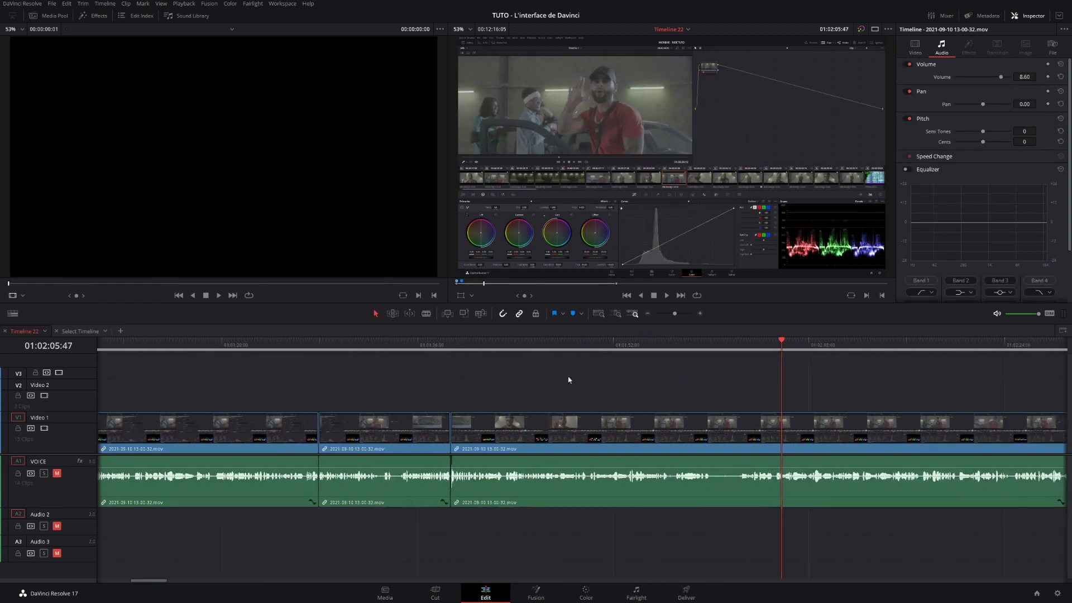
drag(689, 346, 923, 357)
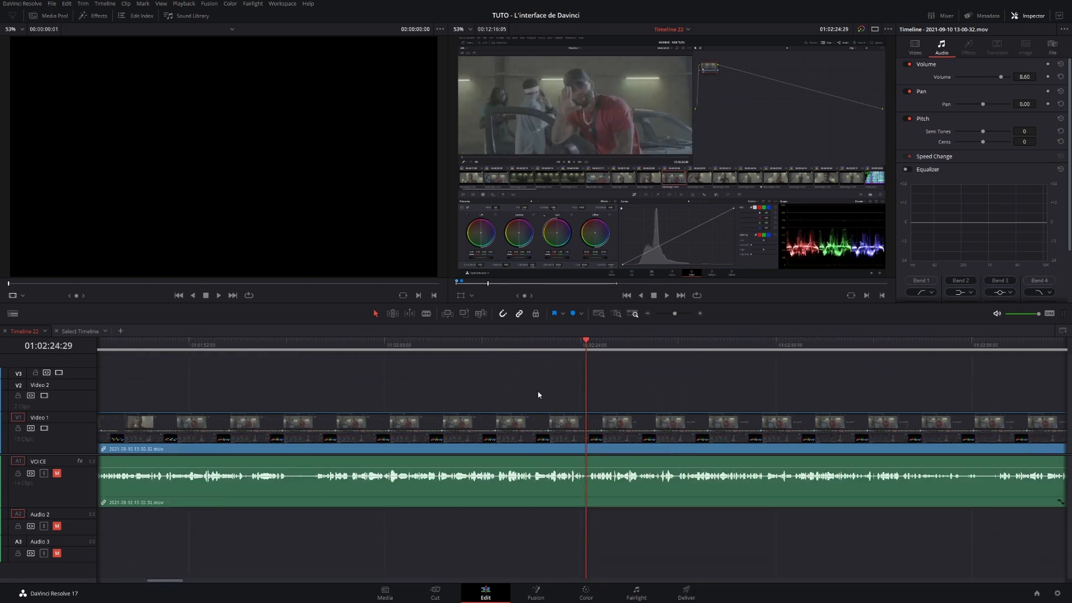
key(ctrl+m)
text(CREATION DE)
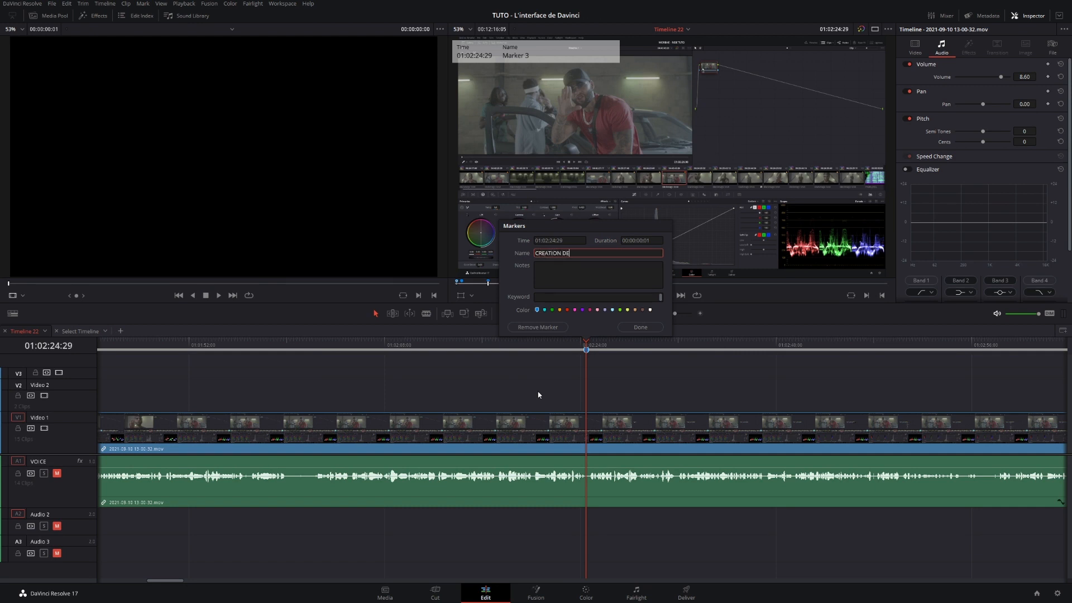
text( NODES)
click(636, 329)
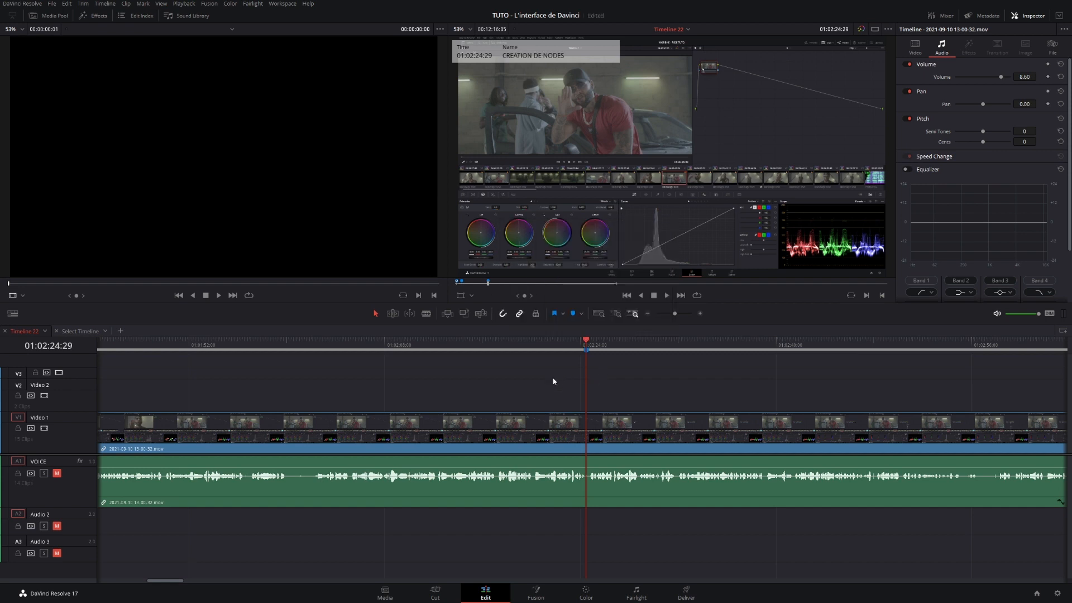
Check the marker names on the timeline, then go to the Deliver page and choose the YouTube 1080p render preset
scroll(512, 393, down, 5)
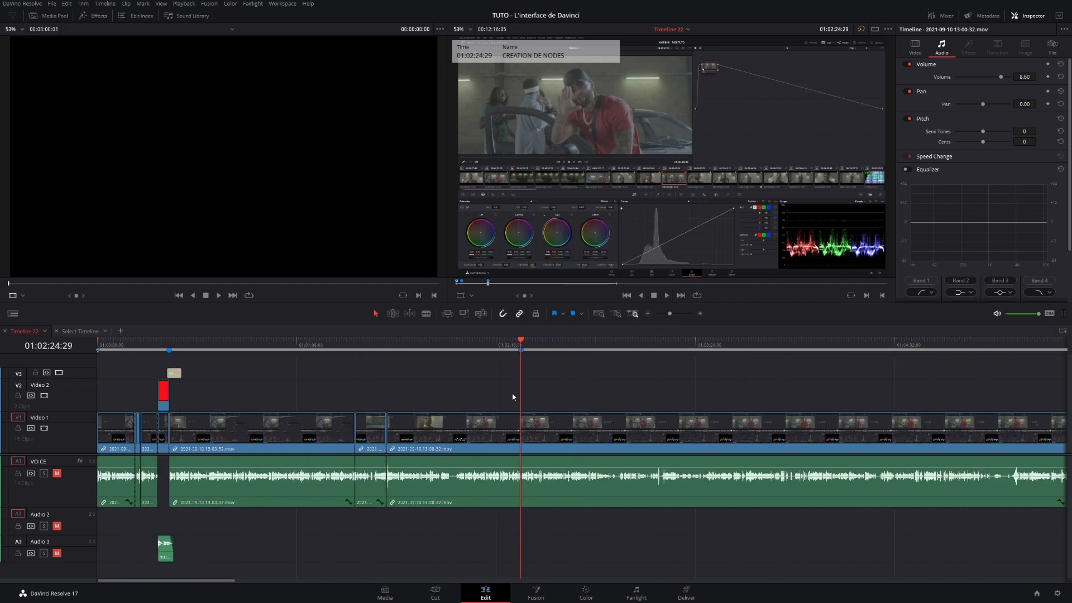
scroll(511, 393, down, 2)
mouse_move(155, 351)
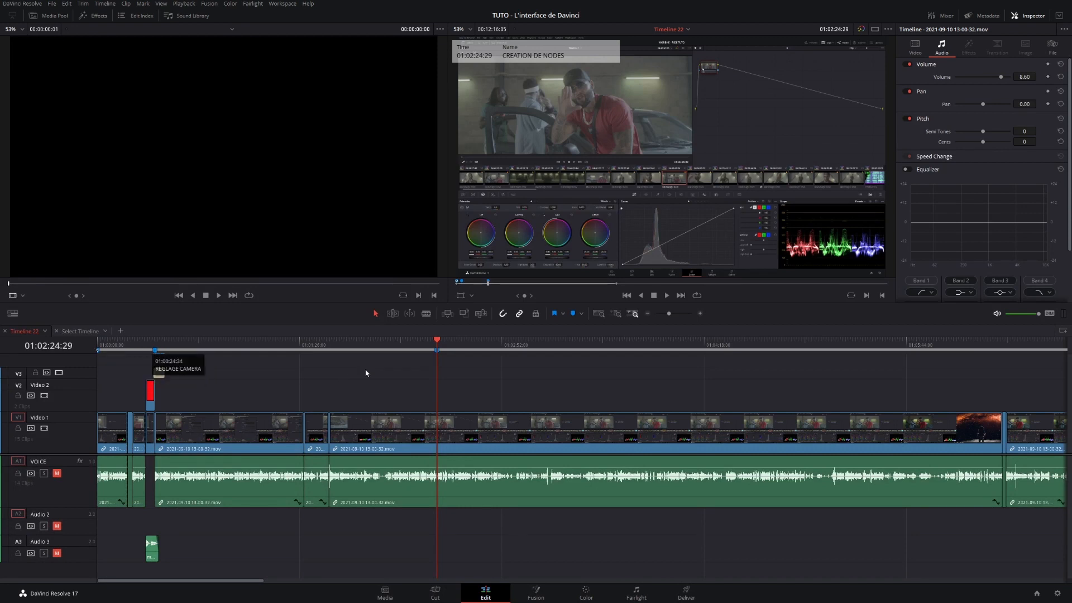
mouse_move(439, 352)
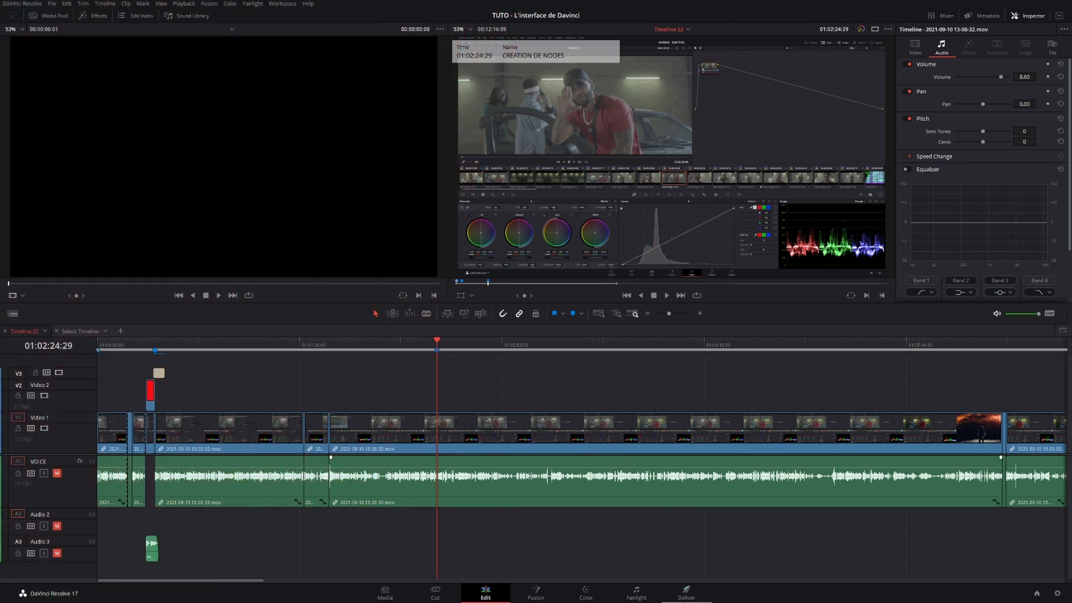
click(686, 593)
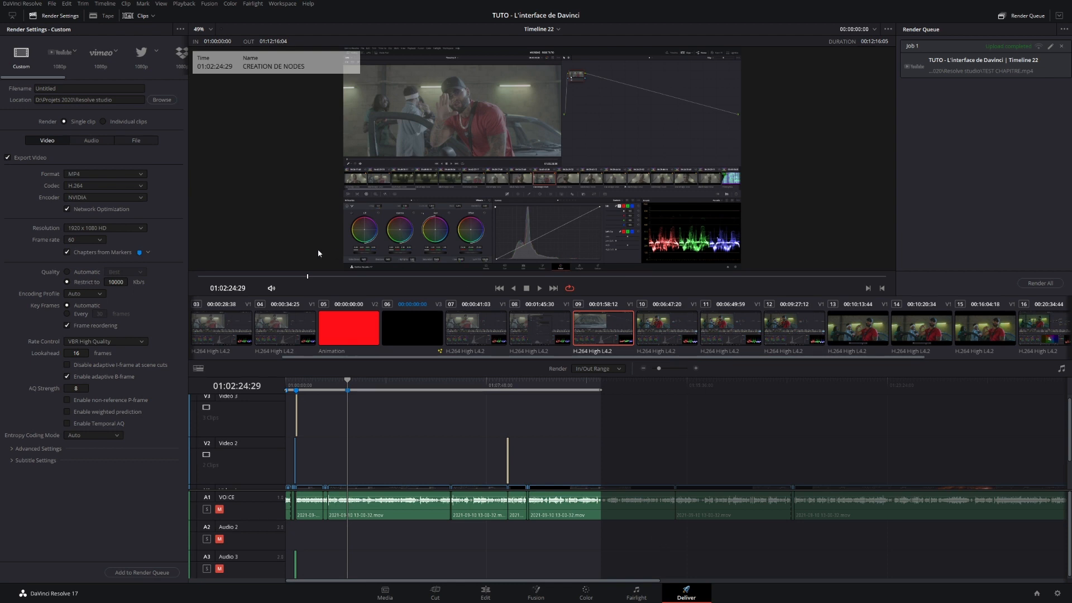
click(59, 62)
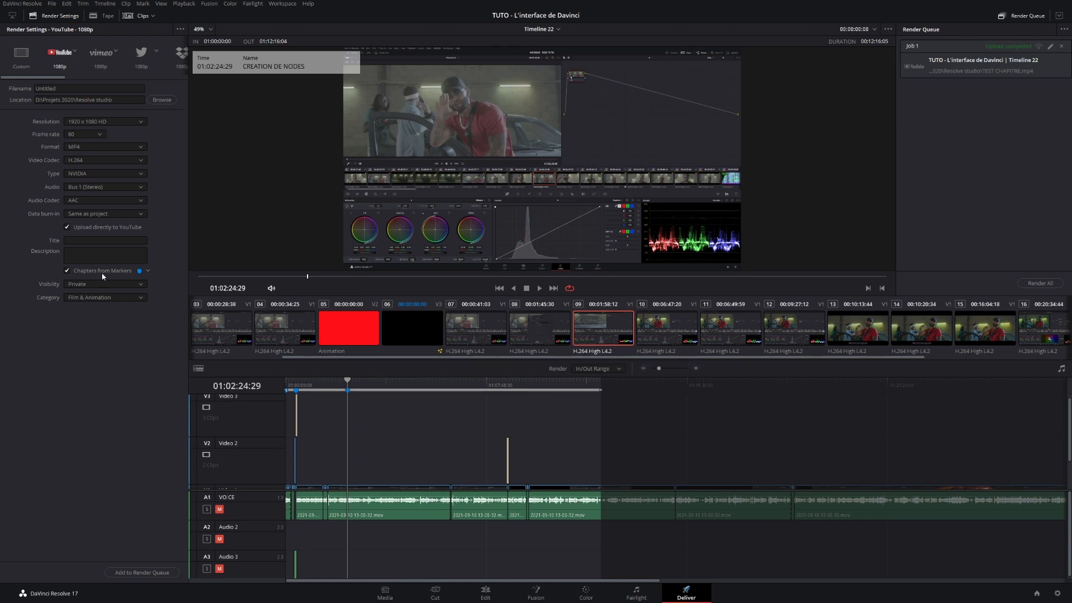
Title the YouTube upload TUTO COLOR, keeping its visibility Private and its category Film & Animation
click(85, 240)
text(TUTO COLOR)
click(89, 253)
click(102, 284)
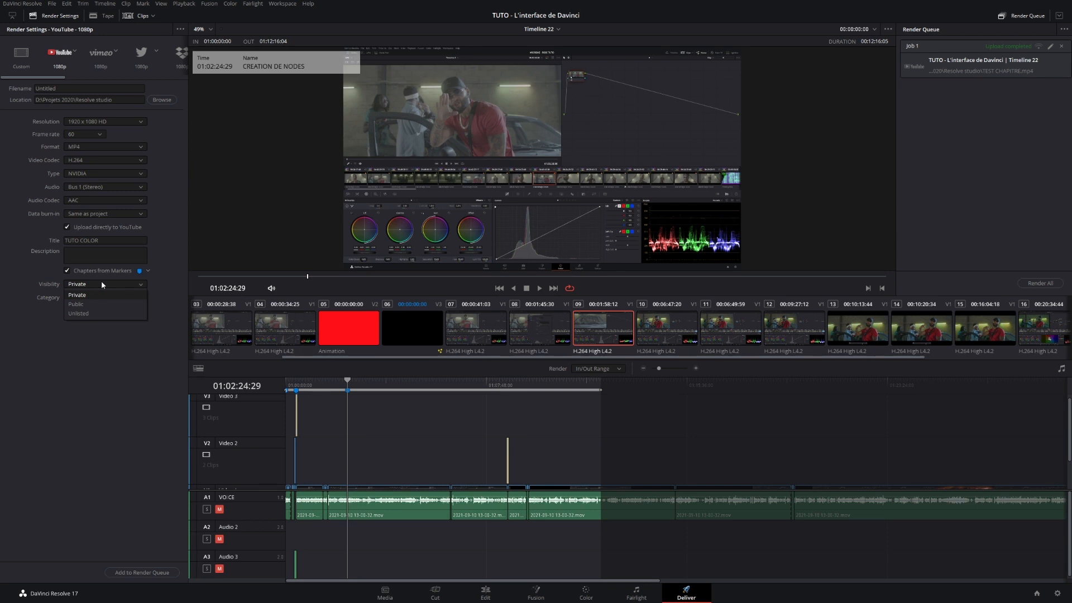
click(92, 326)
click(92, 299)
click(92, 300)
Shorten the render range to end at 01:02:59:45 and name the output file TEST CHAPITRE YOUTUBE
drag(597, 392, 362, 391)
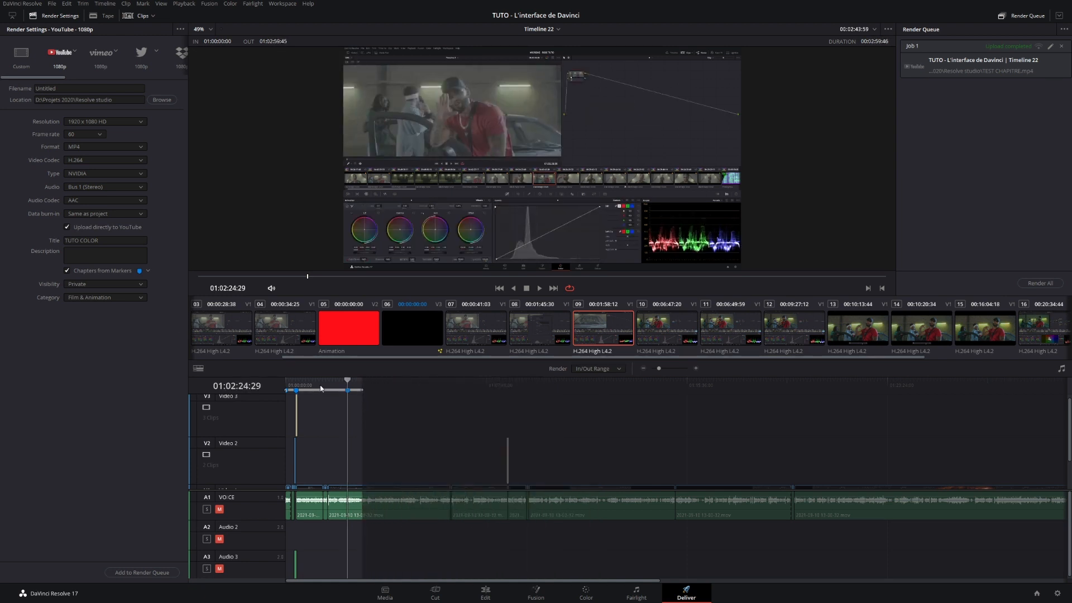
mouse_move(289, 392)
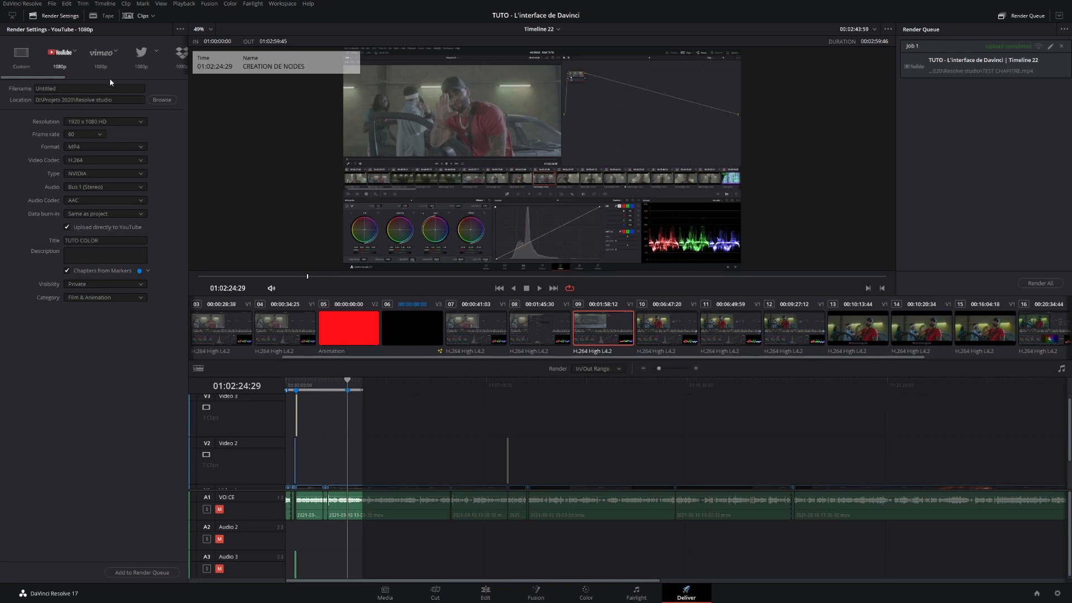
double_click(87, 89)
text(TEST CHAPITRE YOUTUBE)
Add the YouTube export to the render queue and start rendering it
click(143, 571)
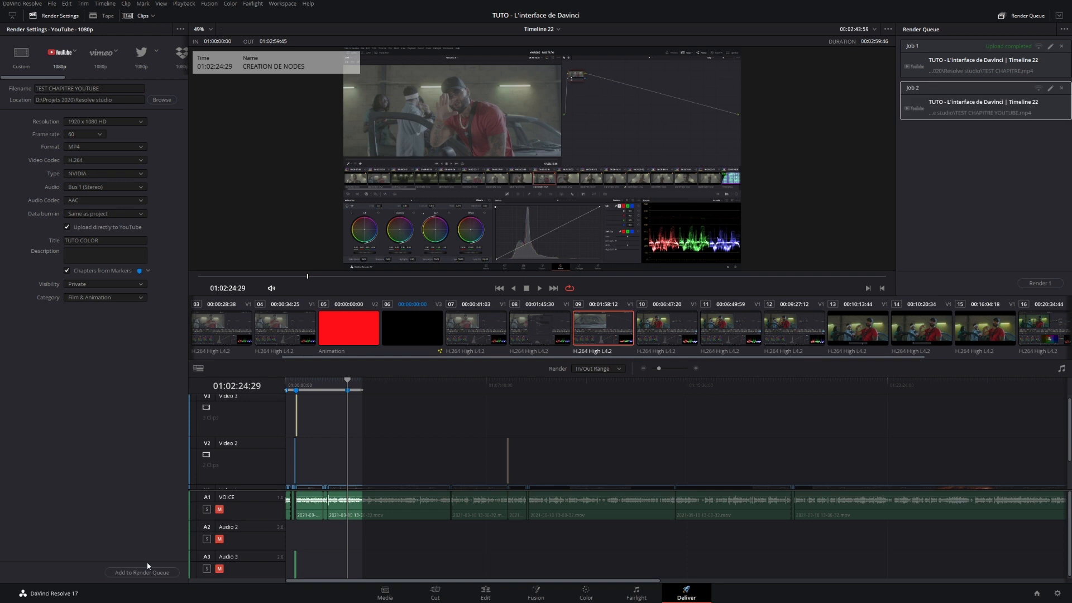
click(1042, 283)
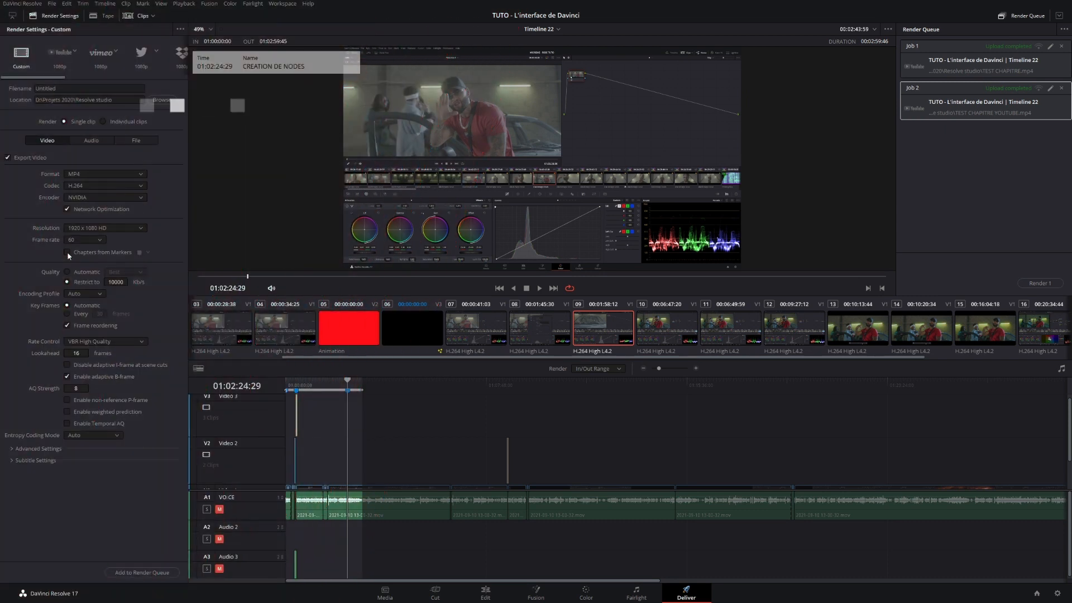
Enable Chapters from Markers in the Custom render settings
click(67, 253)
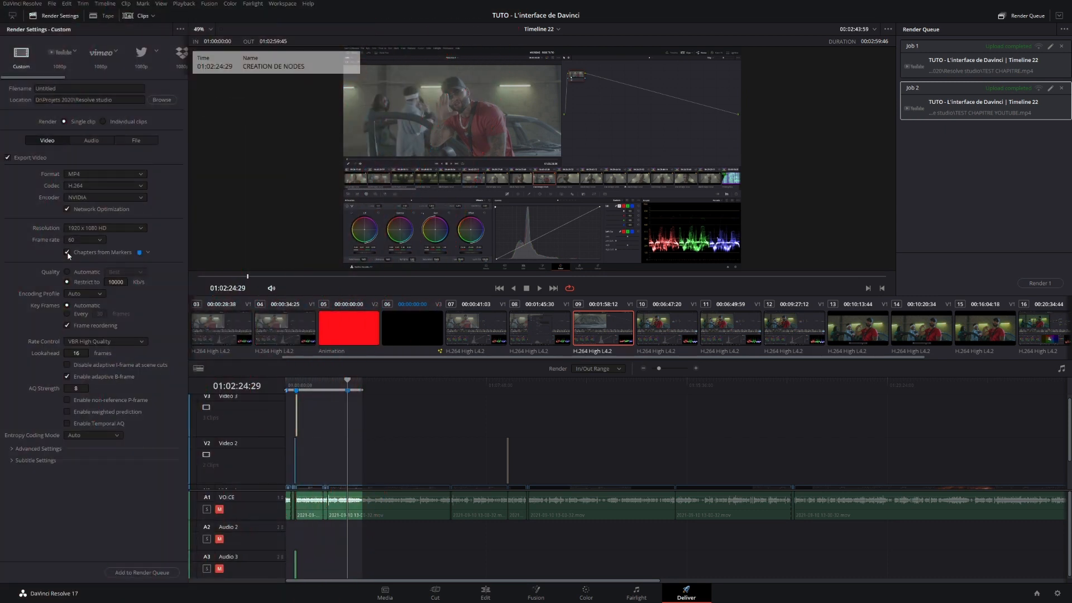